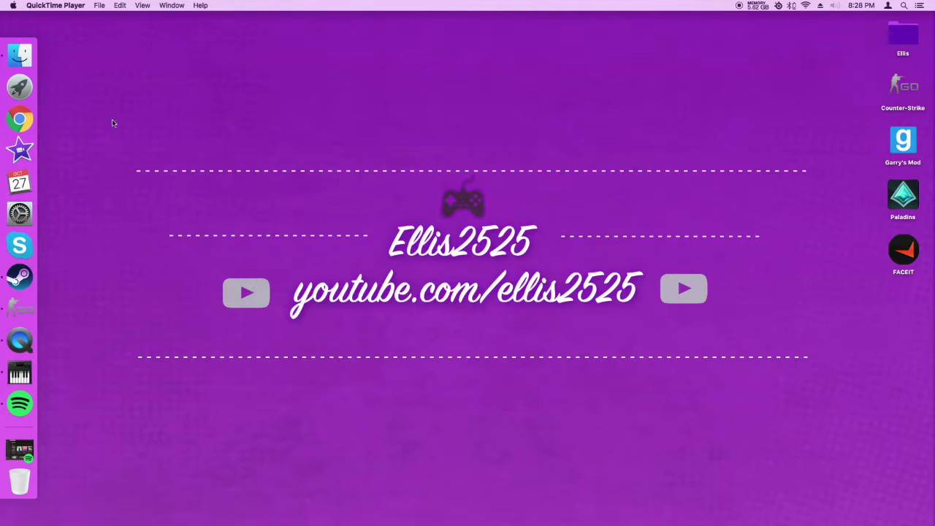
Step: Launch Audio MIDI Setup from the Dock to show the Audio Devices window
click(20, 87)
click(388, 349)
click(20, 373)
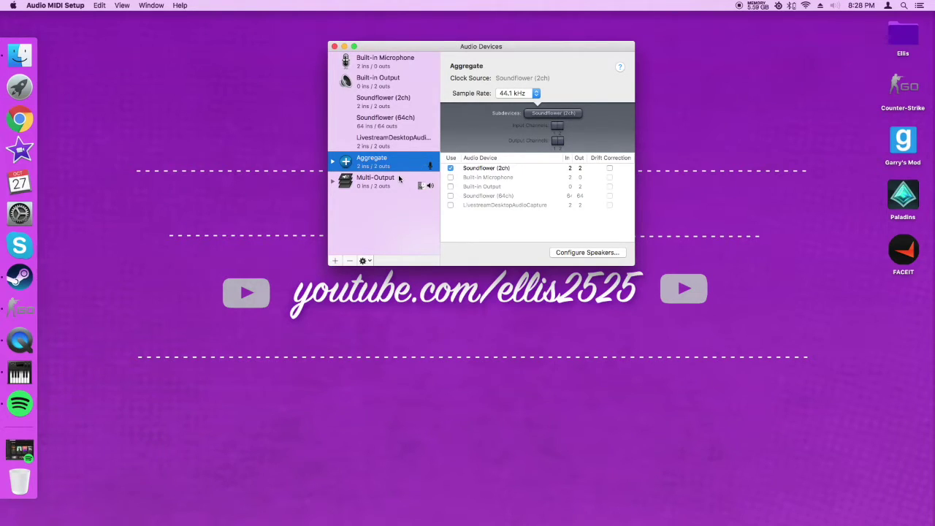
Step: Enable drift correction for Soundflower (2ch) in the Aggregate device
click(335, 260)
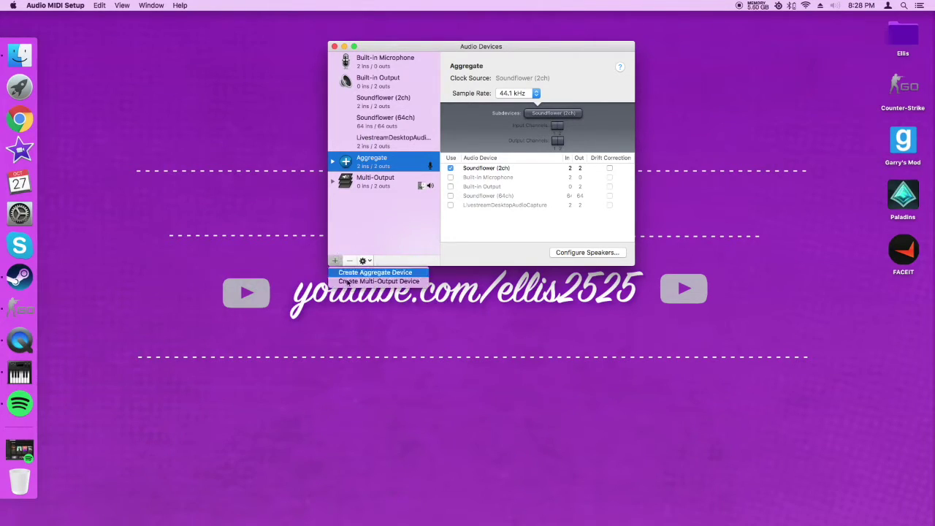
click(371, 214)
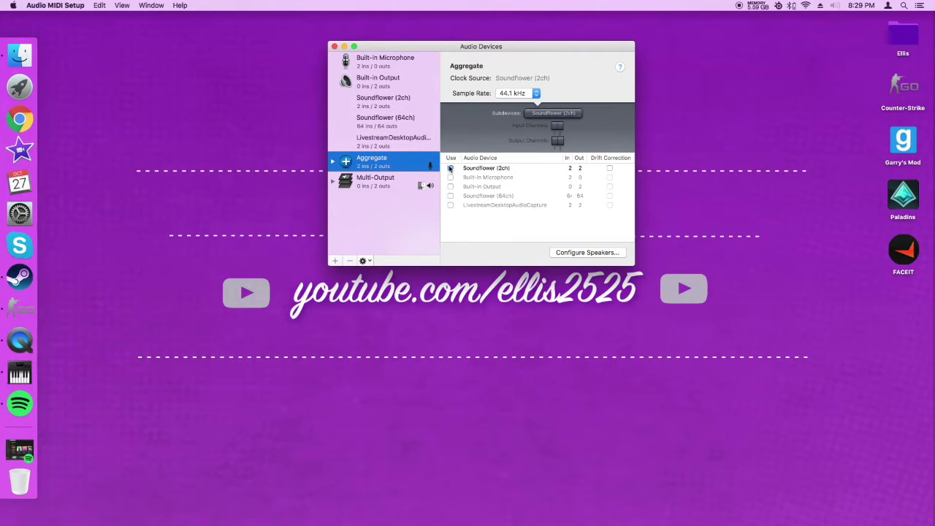
click(609, 168)
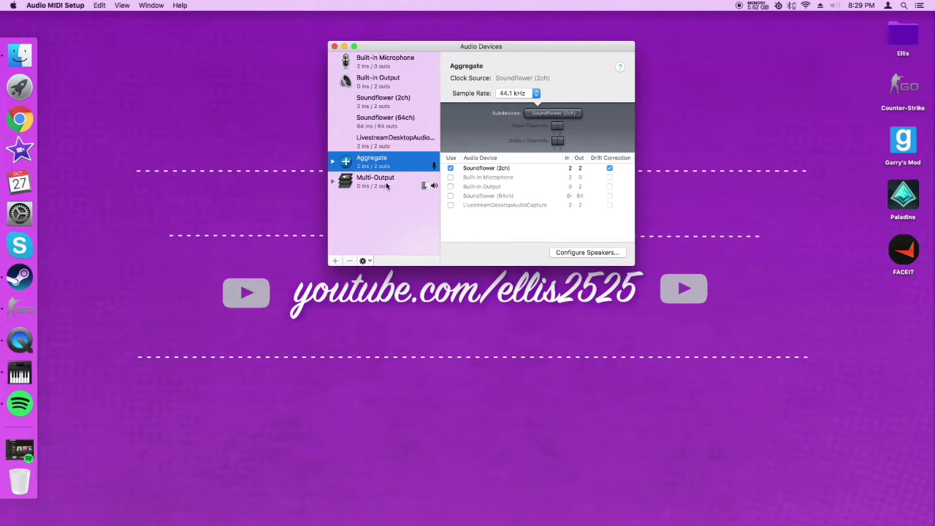
Step: Switch the view to the Multi-Output device's settings
right_click(402, 164)
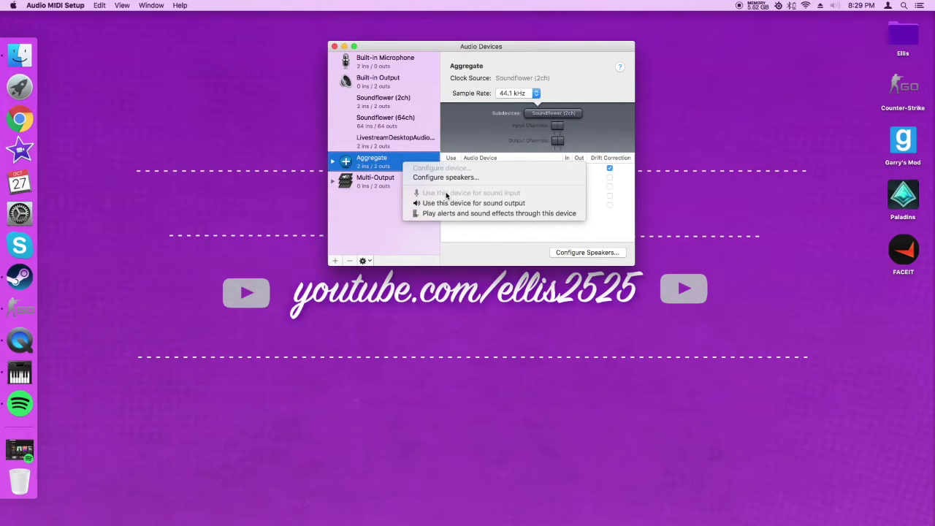
click(406, 156)
click(402, 184)
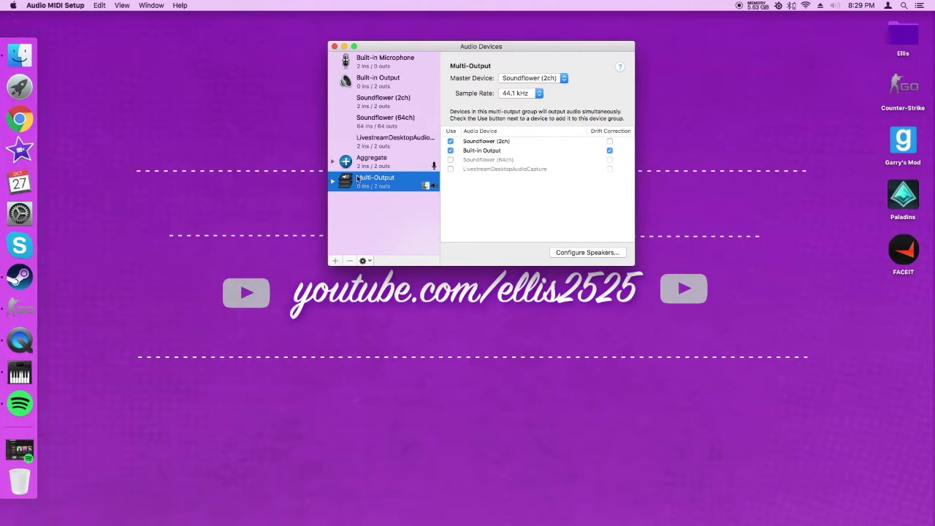
Step: Keep Soundflower (2ch) in the Multi-Output group and make Built-in Output the master device
click(450, 141)
click(450, 142)
click(544, 79)
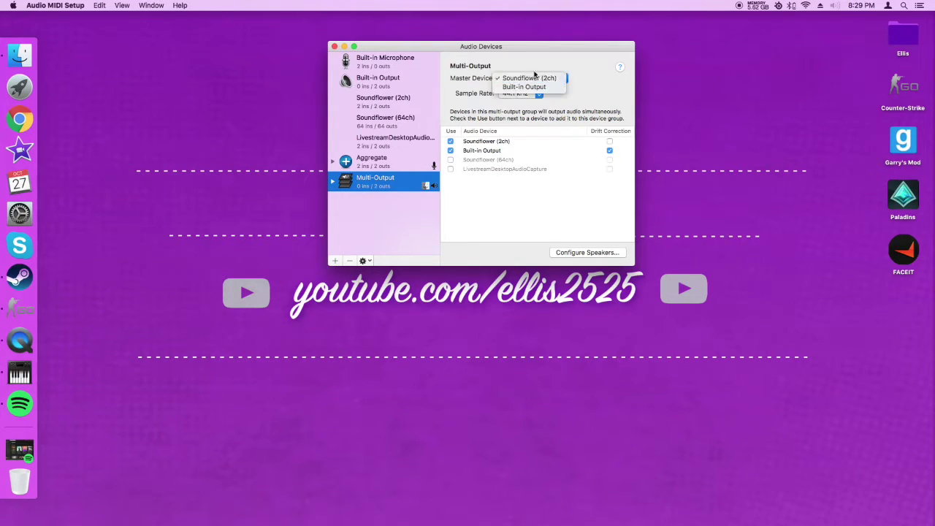
click(534, 86)
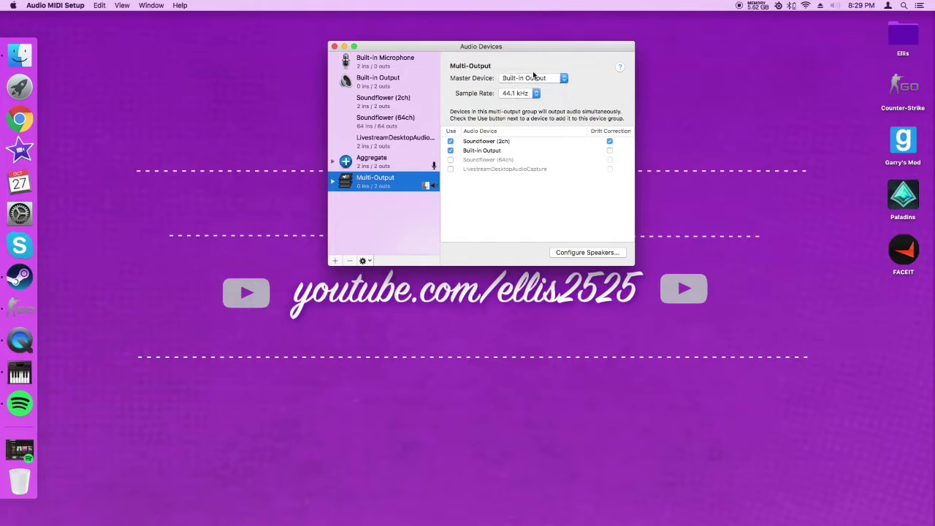
click(535, 79)
click(535, 79)
click(536, 79)
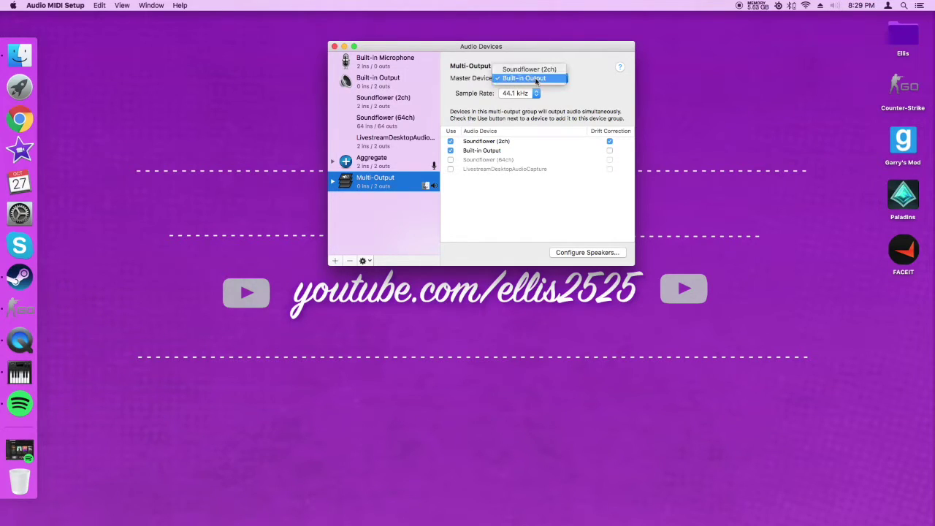
click(538, 79)
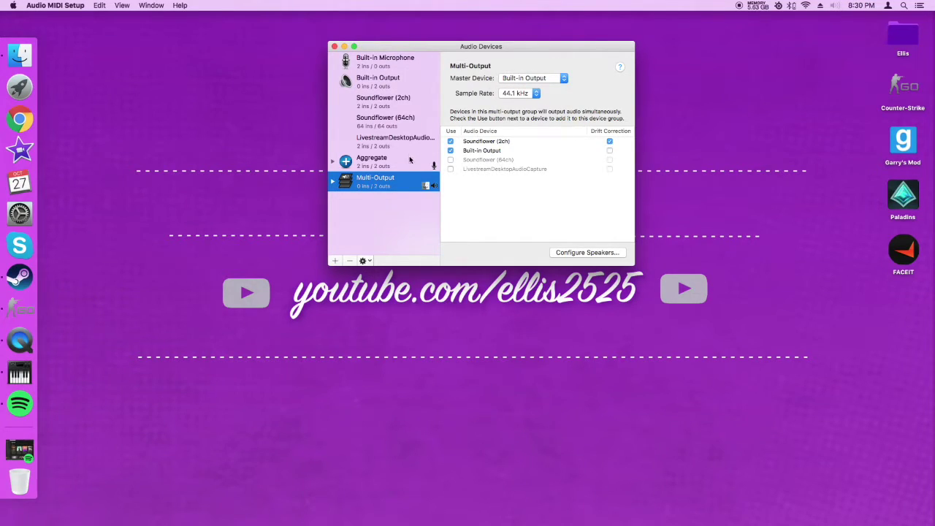
Step: Review the Aggregate and Multi-Output devices, then close the Audio Devices window
click(411, 160)
click(408, 185)
right_click(376, 178)
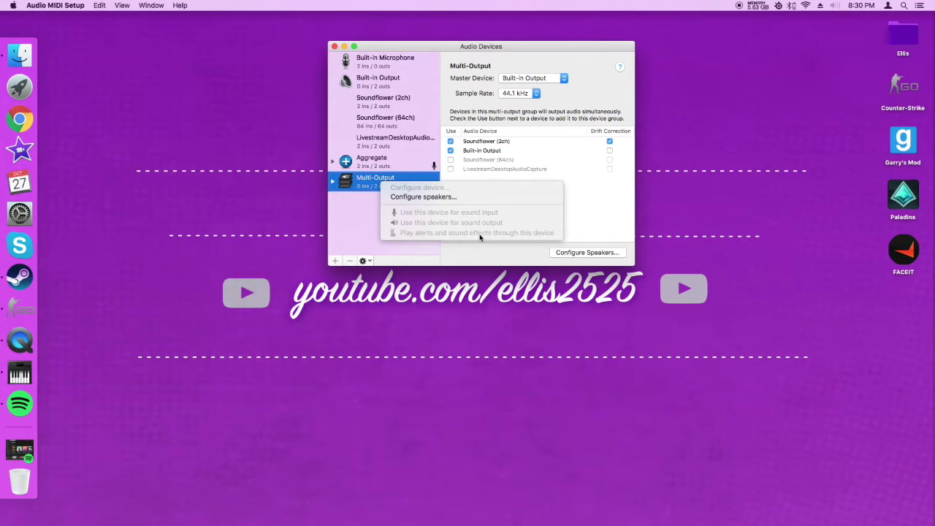
click(458, 239)
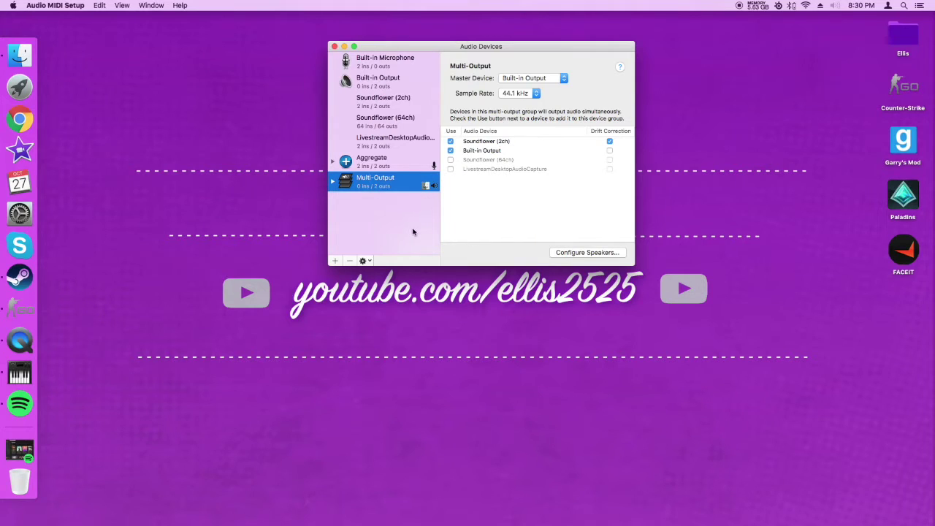
click(334, 46)
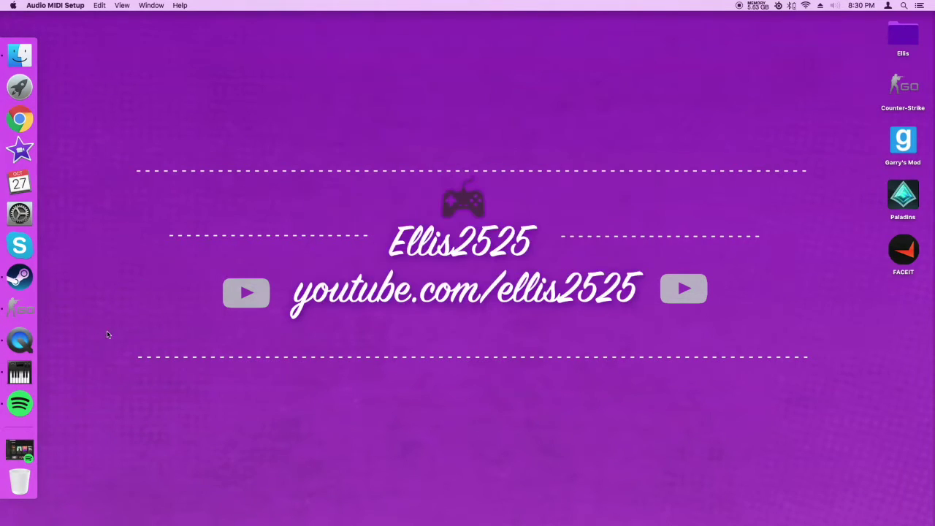
Step: Quit Audio MIDI Setup and open Steam's Preferences
right_click(28, 386)
click(64, 378)
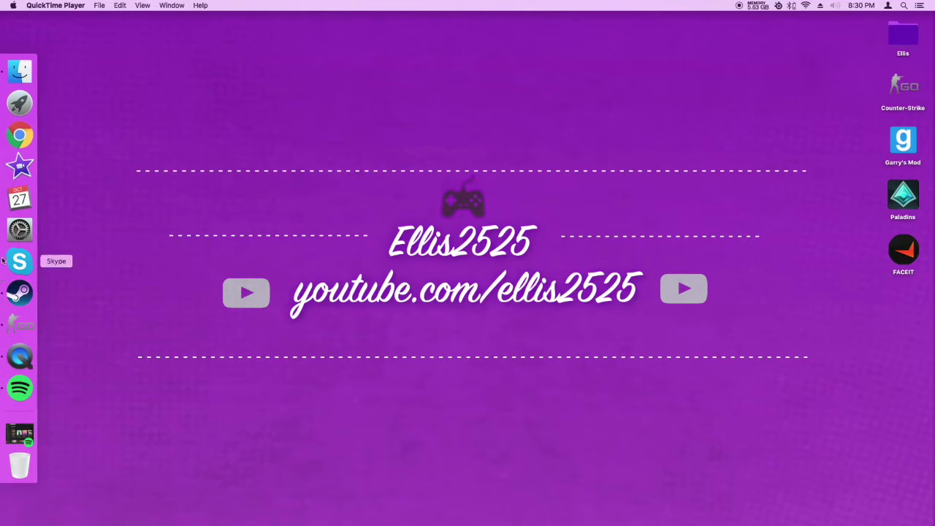
click(28, 296)
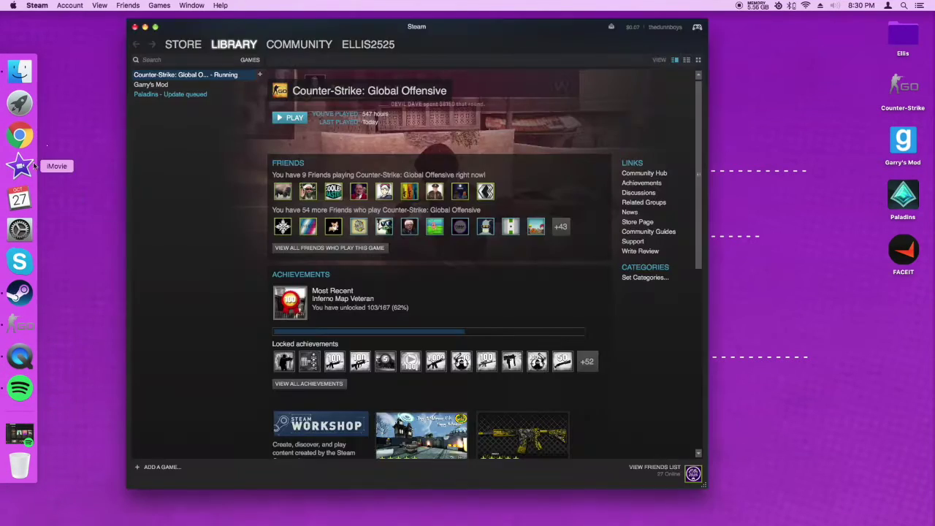
click(37, 5)
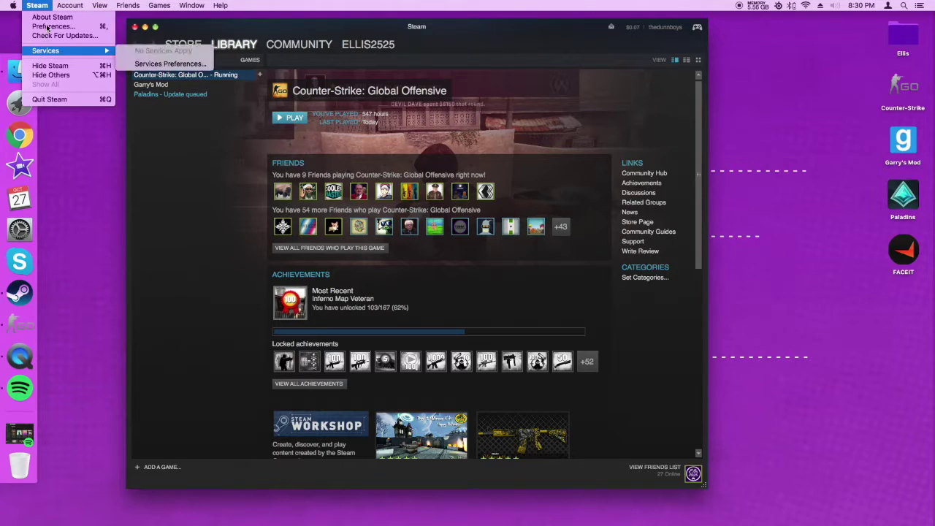
click(48, 27)
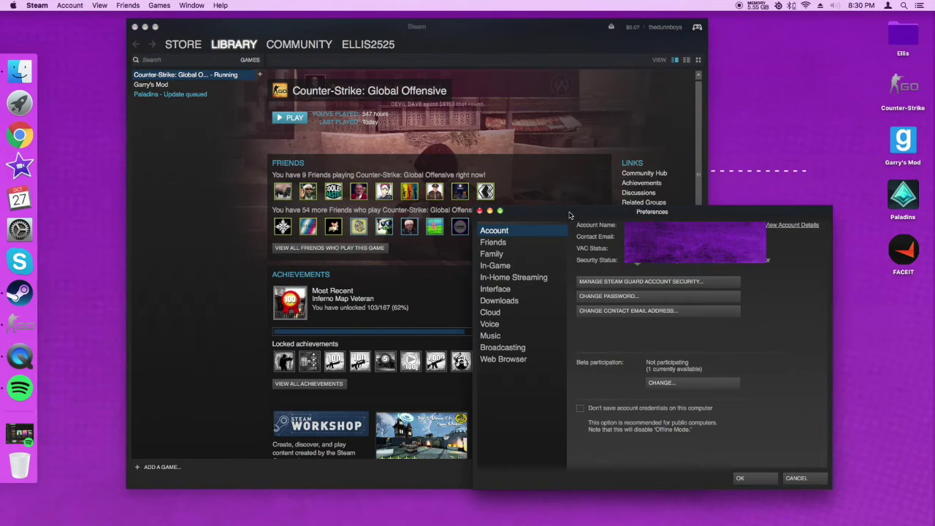
Step: Set Steam's voice input device to Aggregate and save the voice settings
click(497, 323)
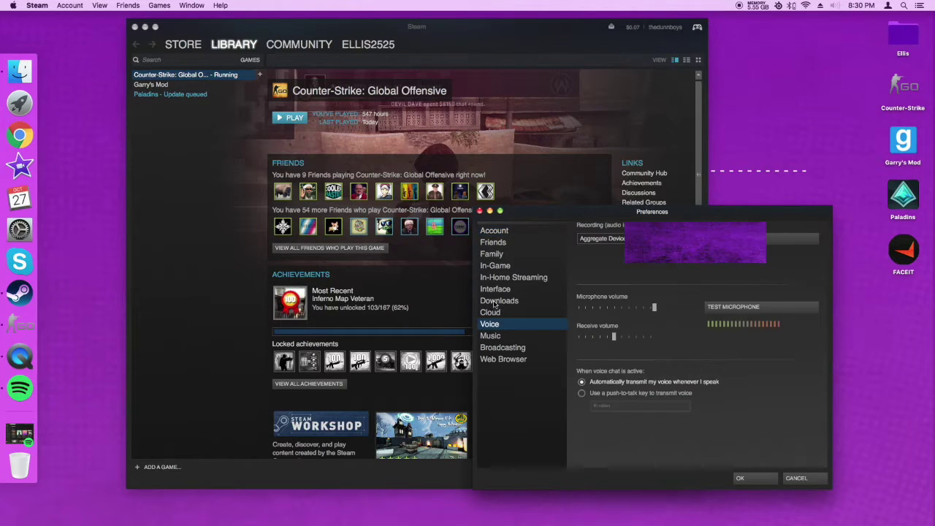
click(730, 239)
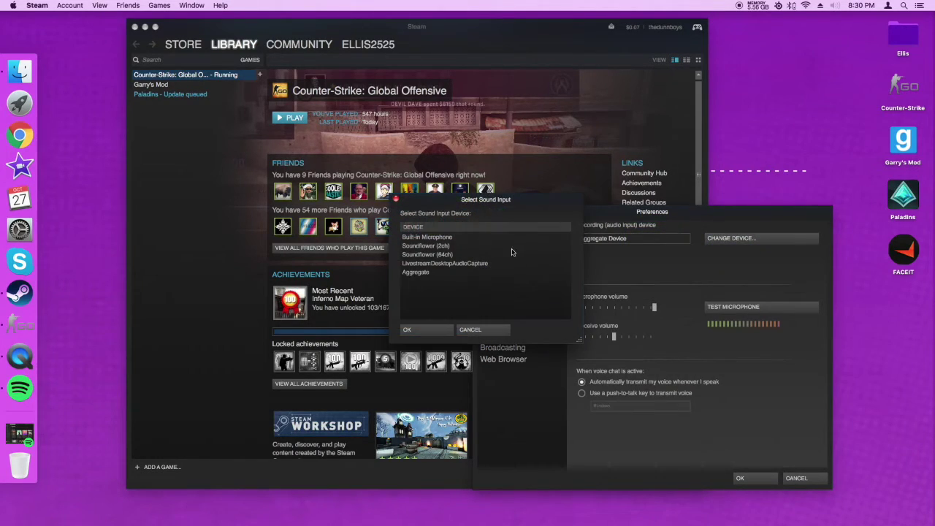
click(415, 273)
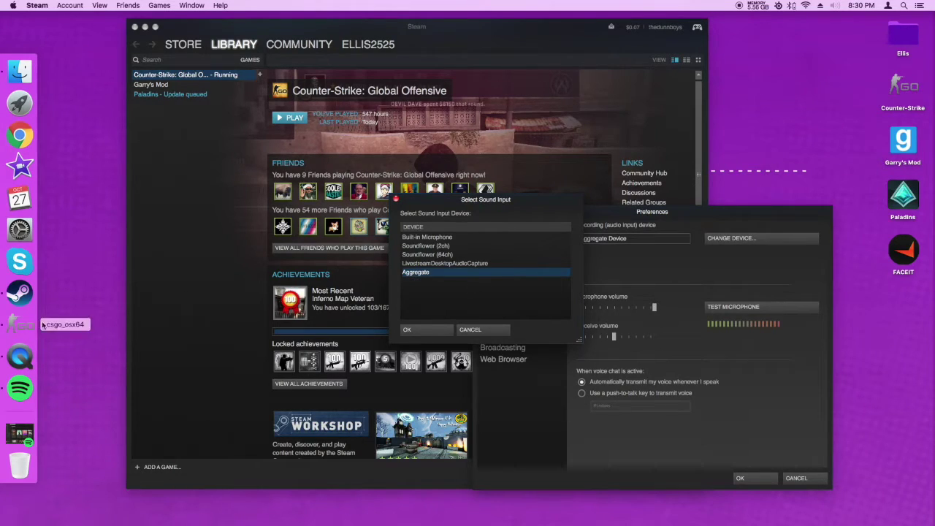
click(433, 329)
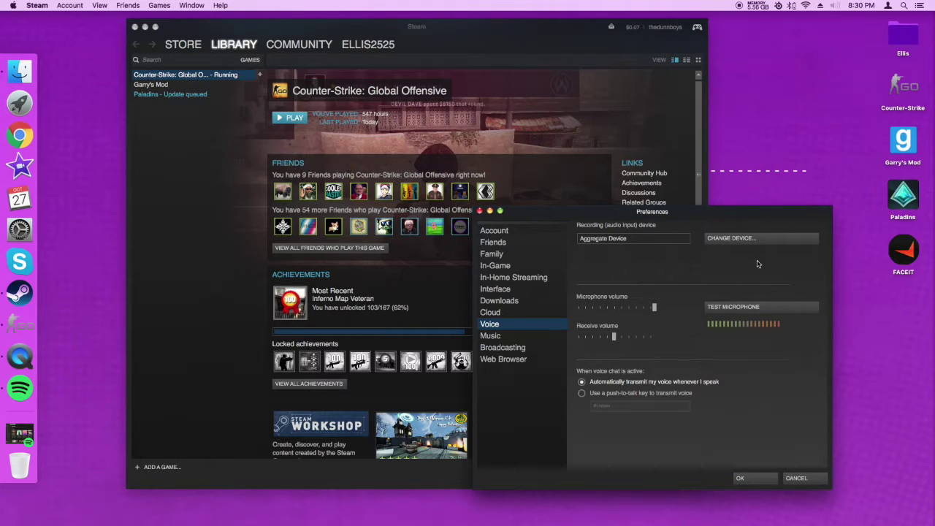
click(756, 477)
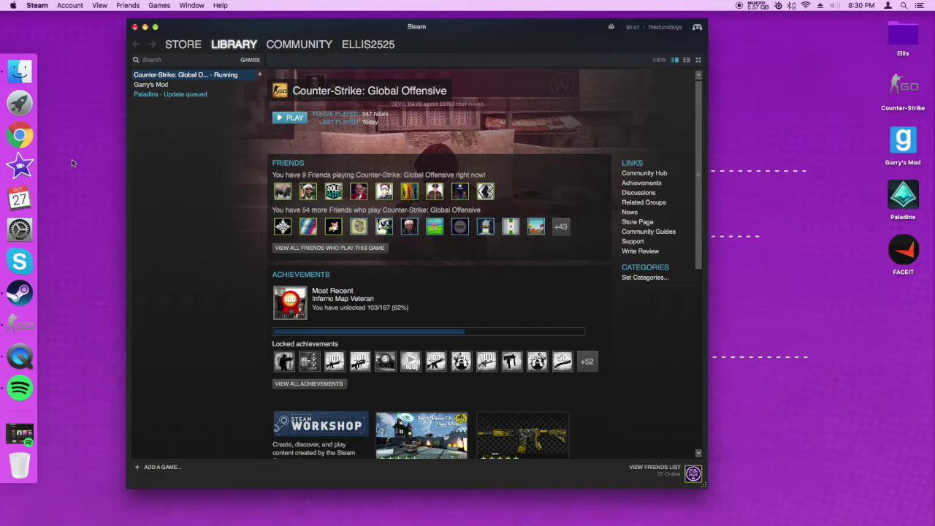
click(22, 388)
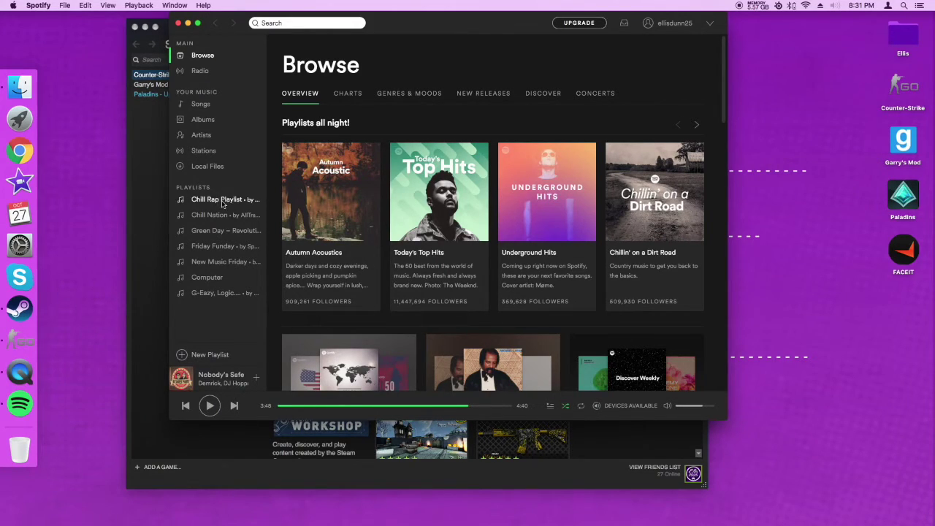
Step: Open Spotify's Chill Rap Playlist, then switch over to the running CS:GO game
click(215, 198)
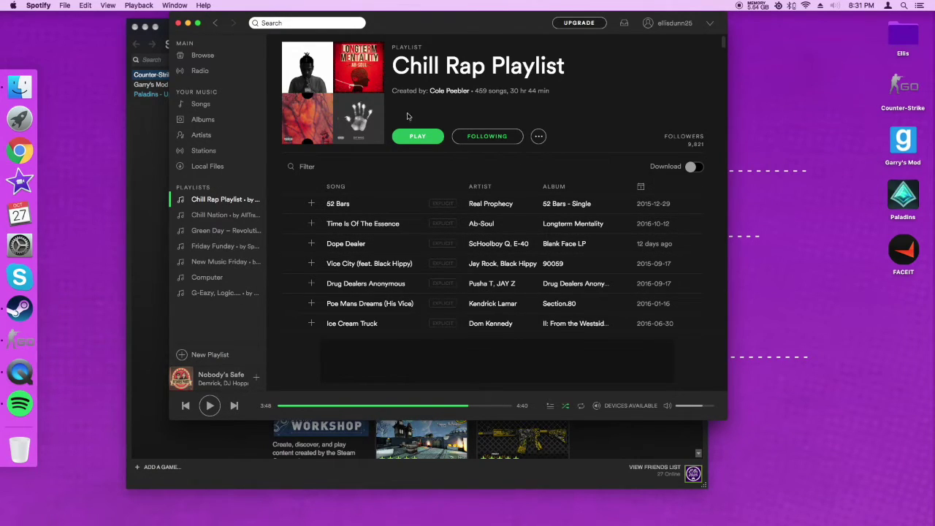
click(10, 345)
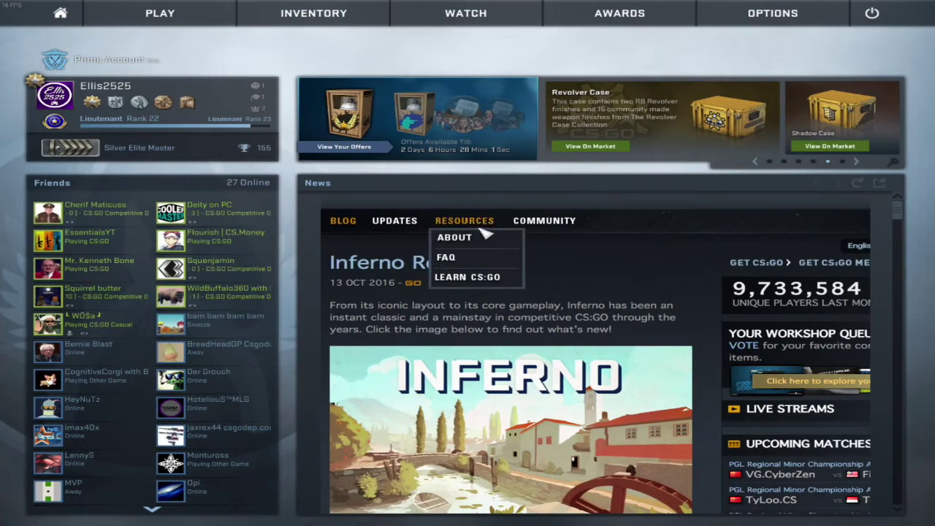
Step: Open and close CS:GO's Offline With Bots panel, then open the developer console
mouse_move(134, 26)
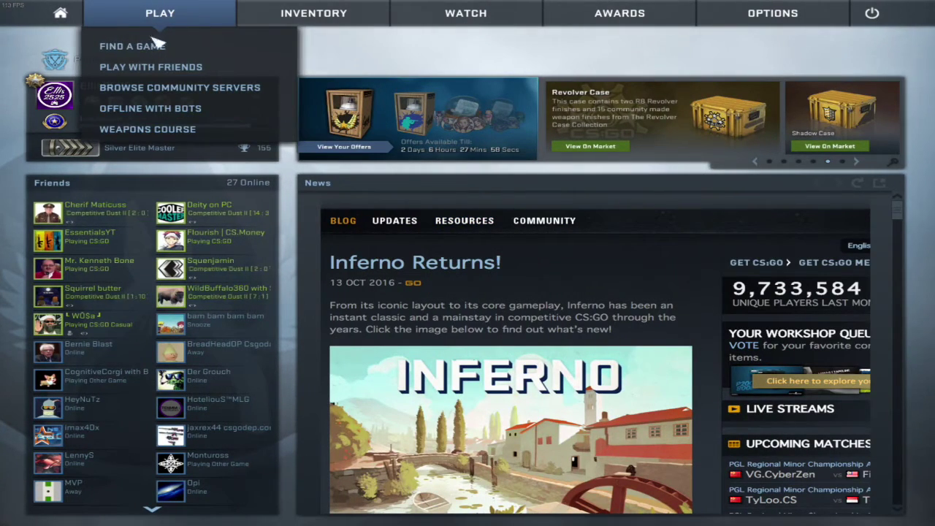
click(165, 114)
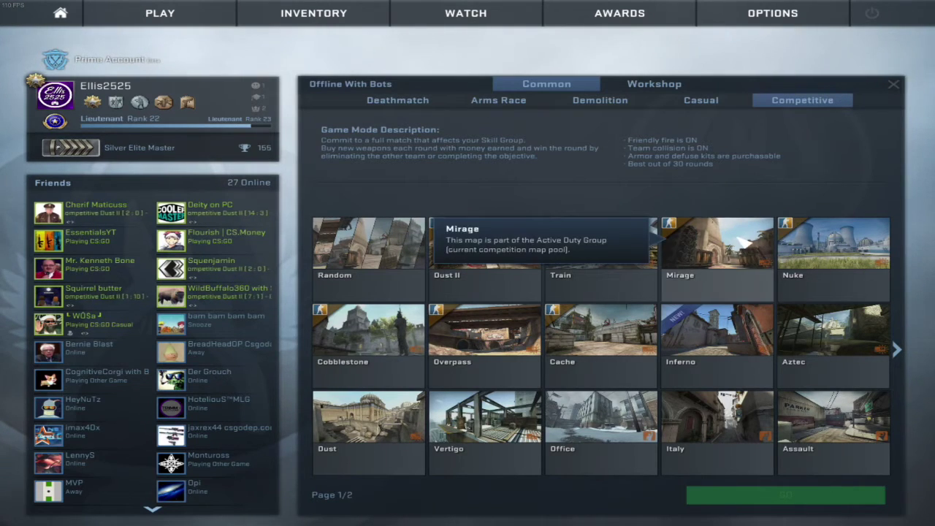
click(893, 85)
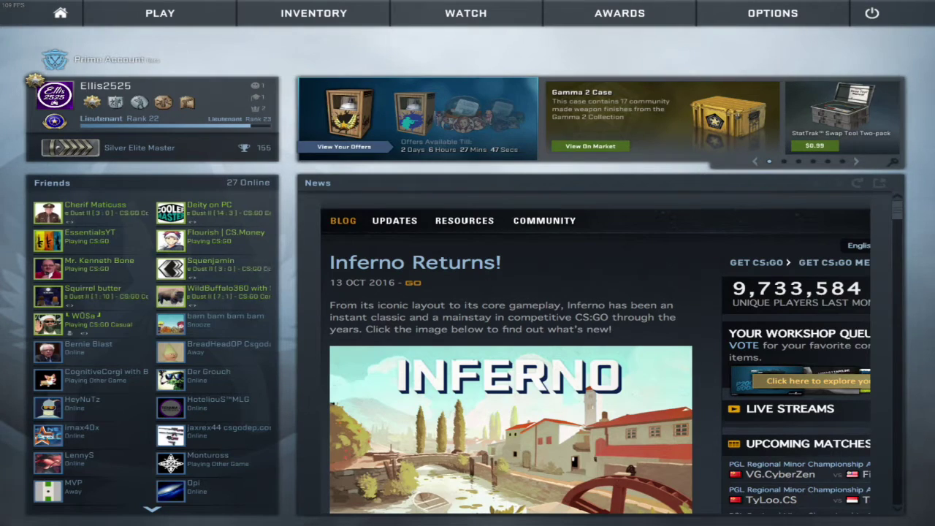
key(grave)
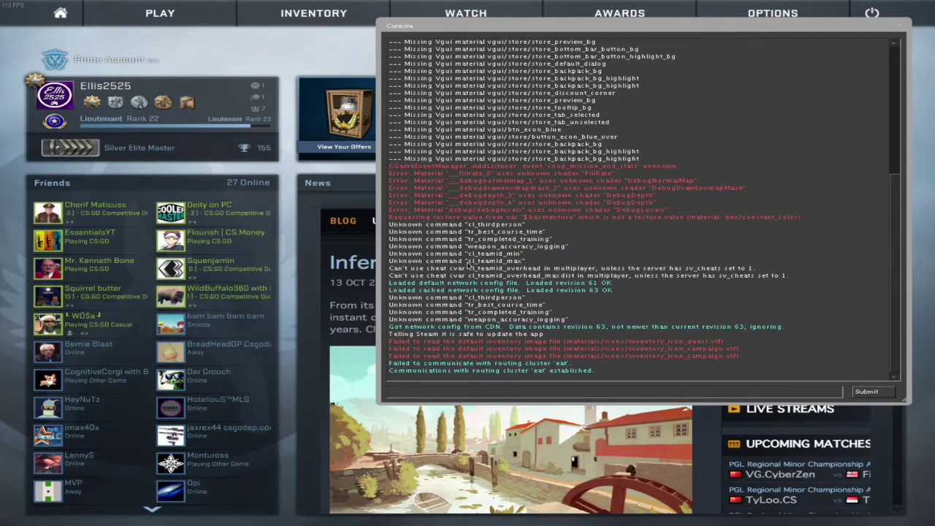
Step: Run +voicerecord twice in the CS:GO console, closing the console after each run
text(+v)
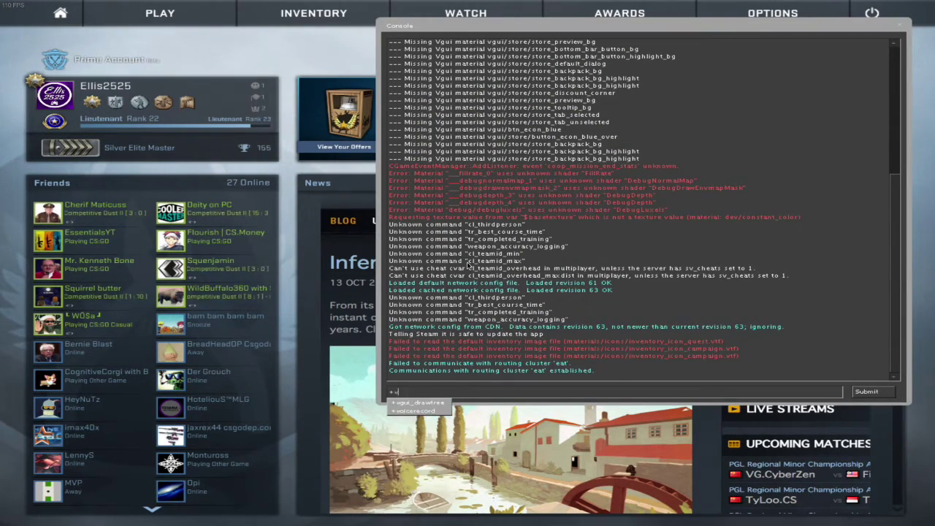
text(oicerecord)
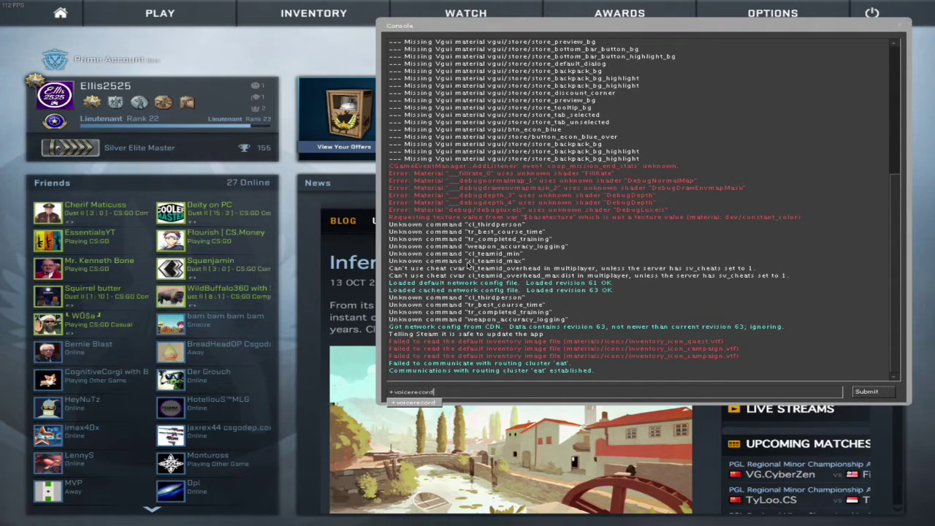
key(Return)
key(grave)
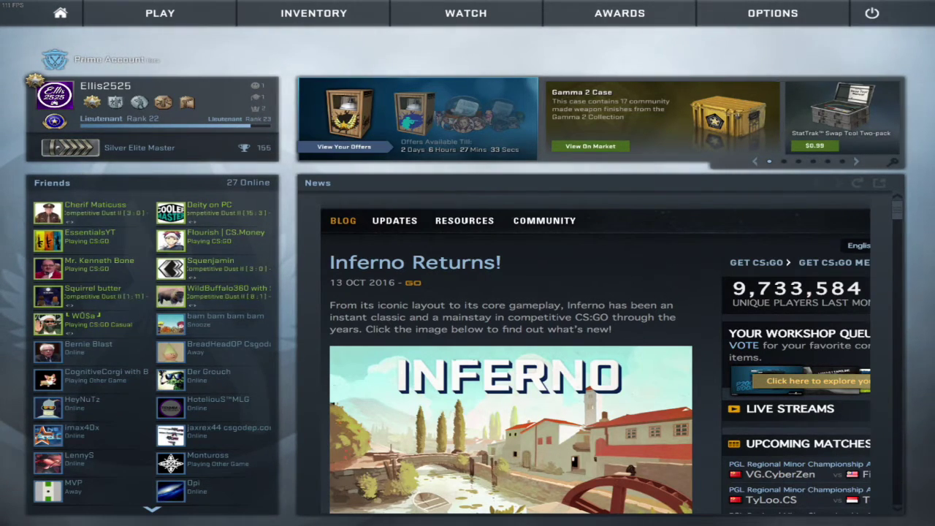
key(grave)
text(+)
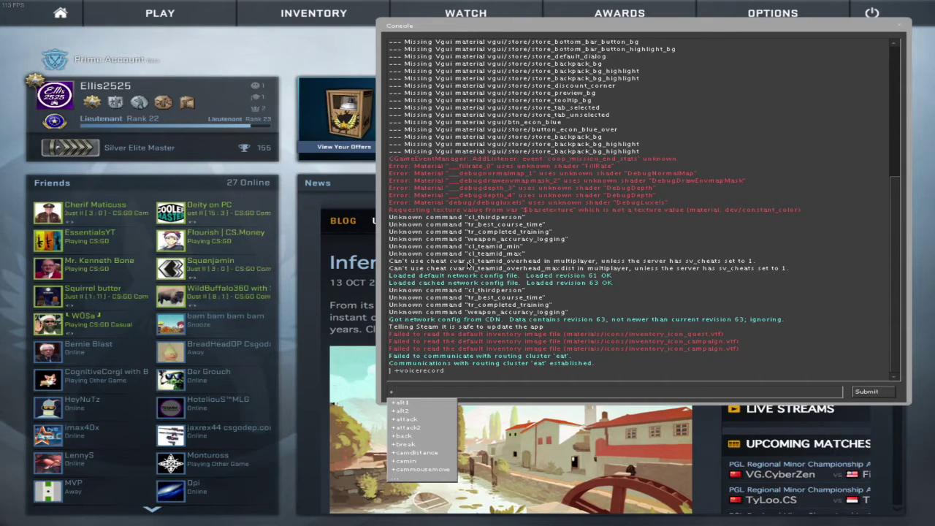
text(voicerecord)
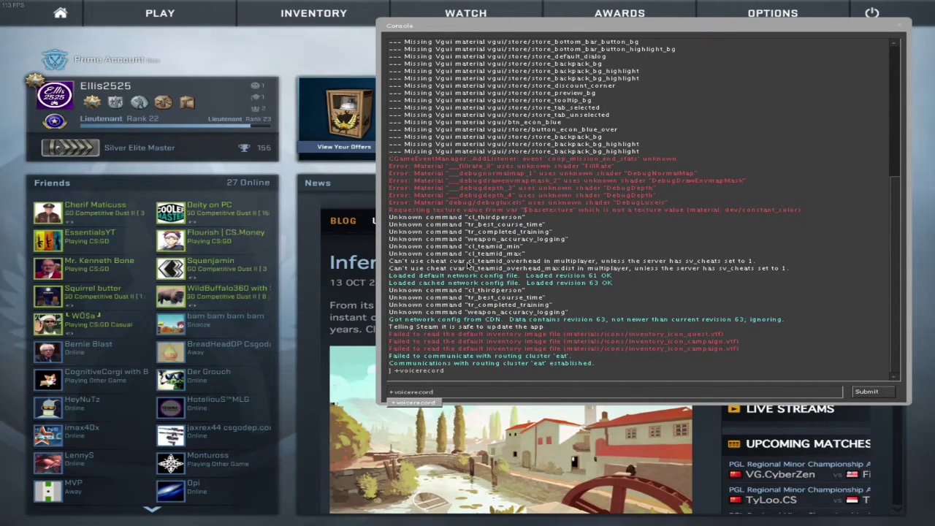
key(Return)
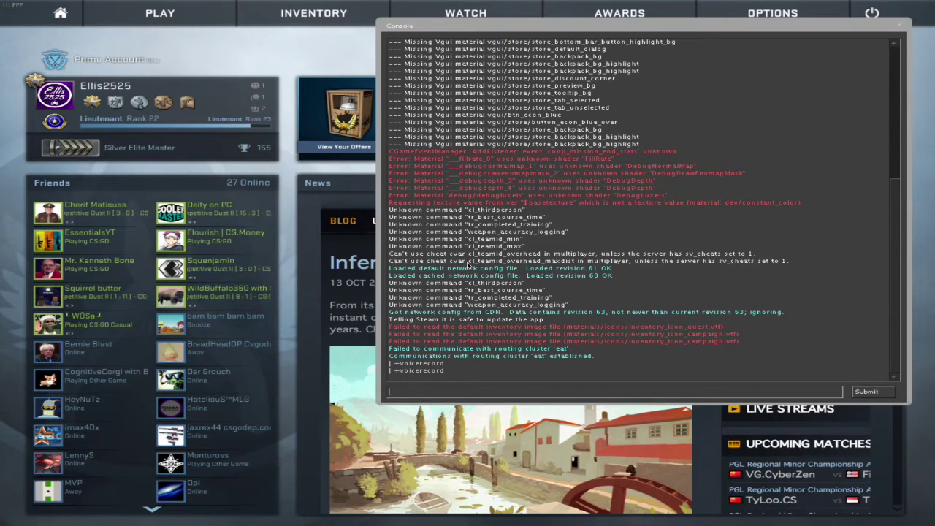
key(grave)
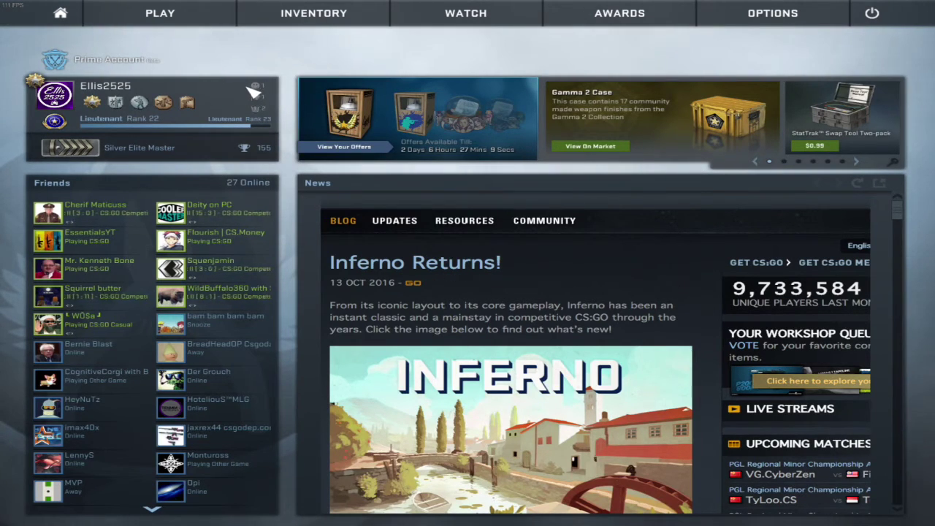
key(ctrl+Up)
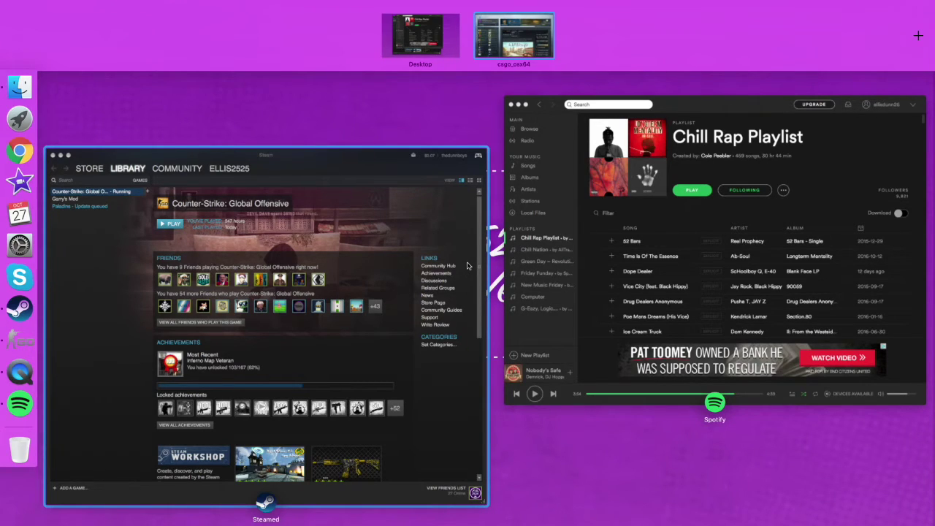
Step: Bring Spotify's Chill Rap Playlist window to the front using Mission Control
key(ctrl+Up)
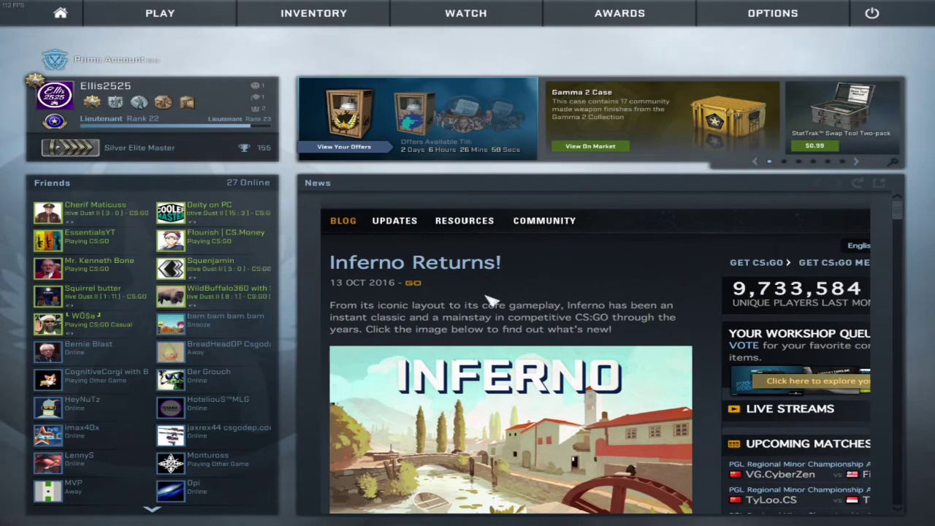
key(ctrl+Up)
click(555, 306)
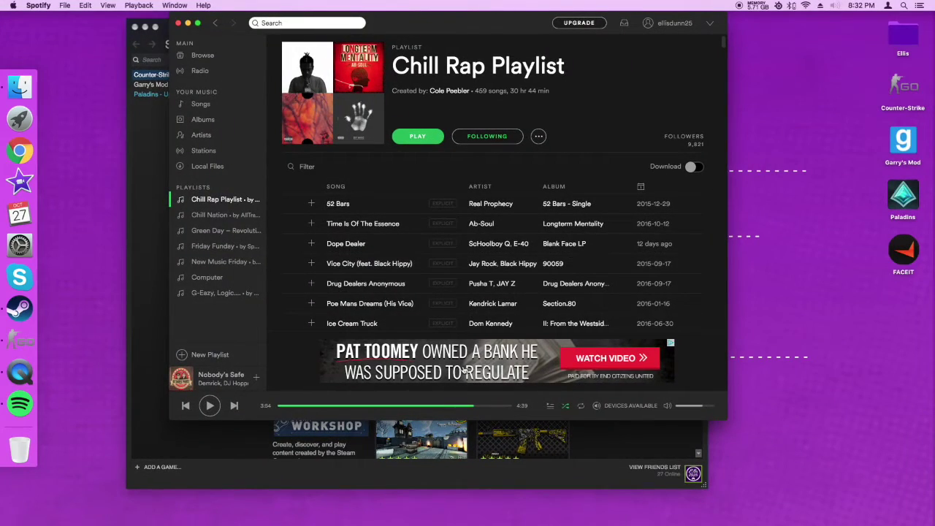